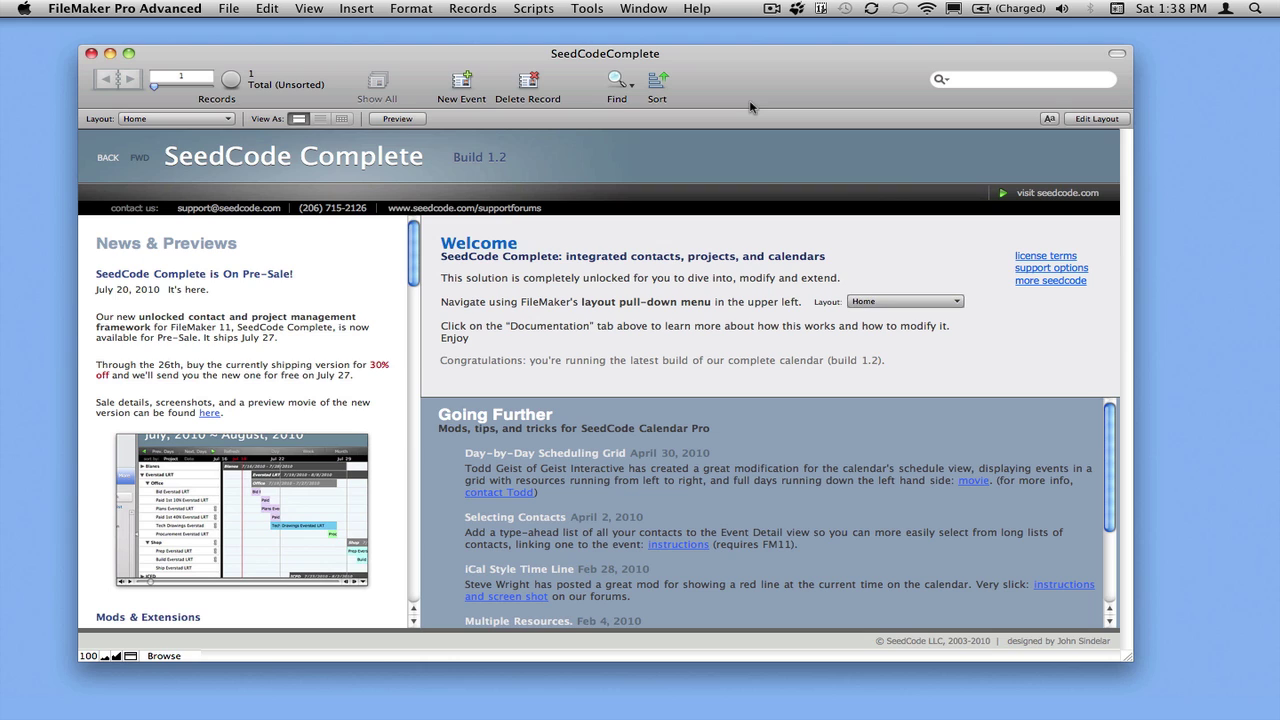
Step: Switch to the Invoices layout and toggle between the Addresses and Note tabs
left_click(213, 119)
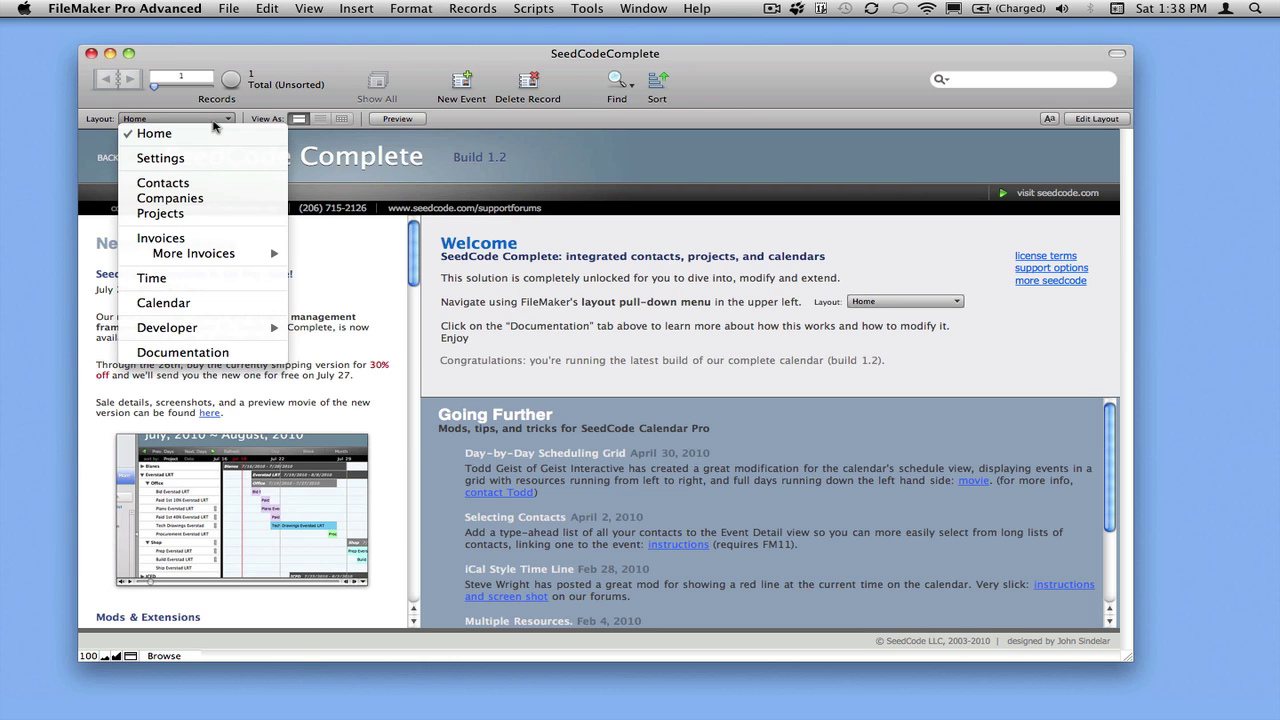
left_click(237, 248)
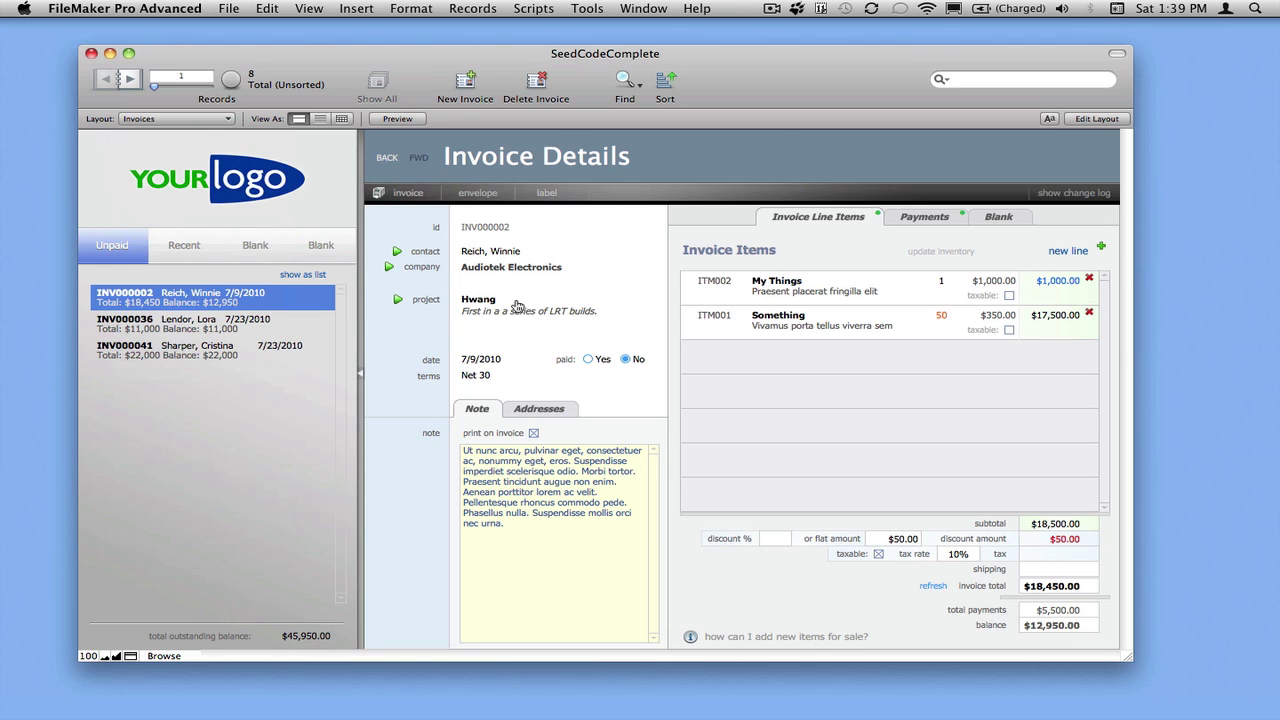
left_click(538, 410)
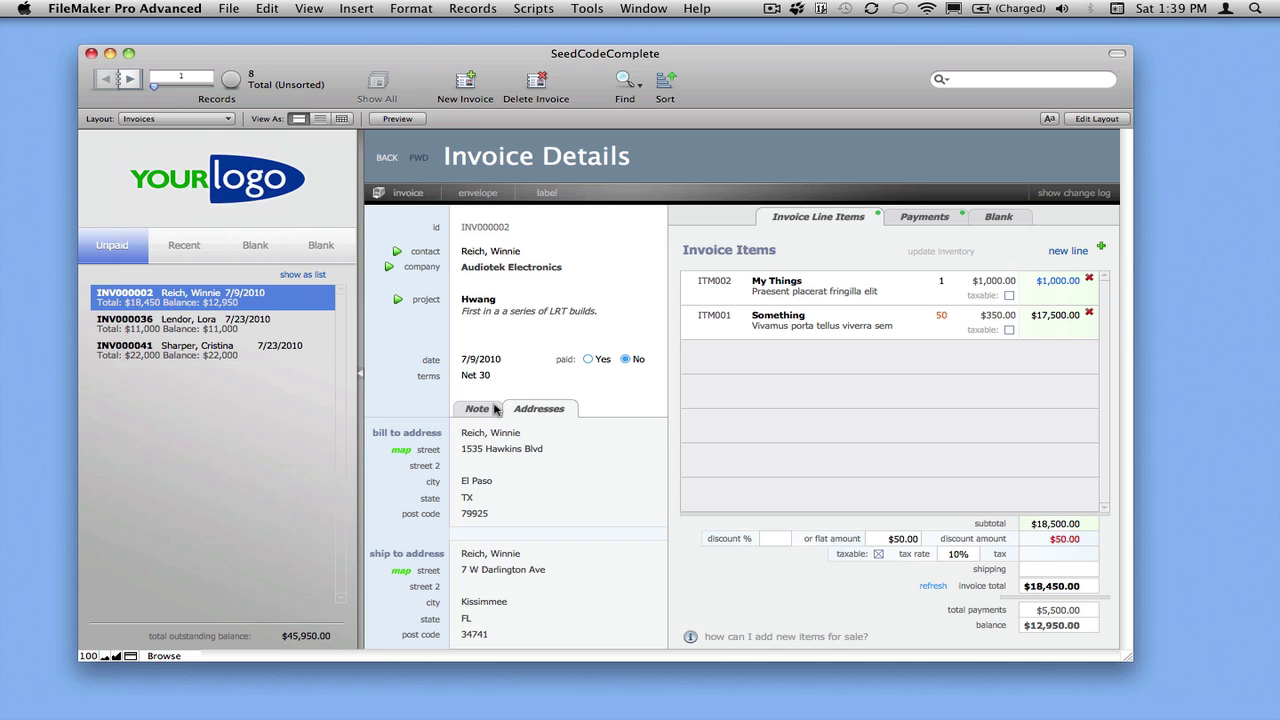
left_click(496, 409)
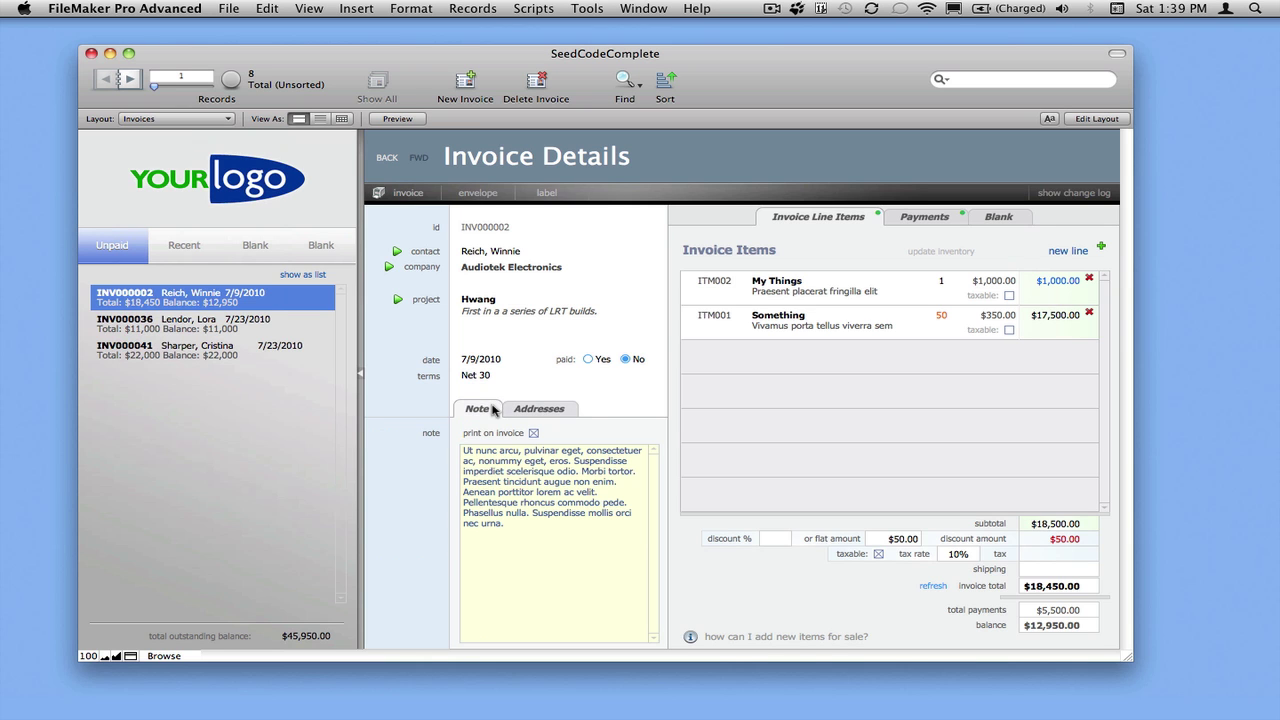
Step: Hide and restore the Unpaid invoices list, view the second invoice, then return to the first
left_click(358, 290)
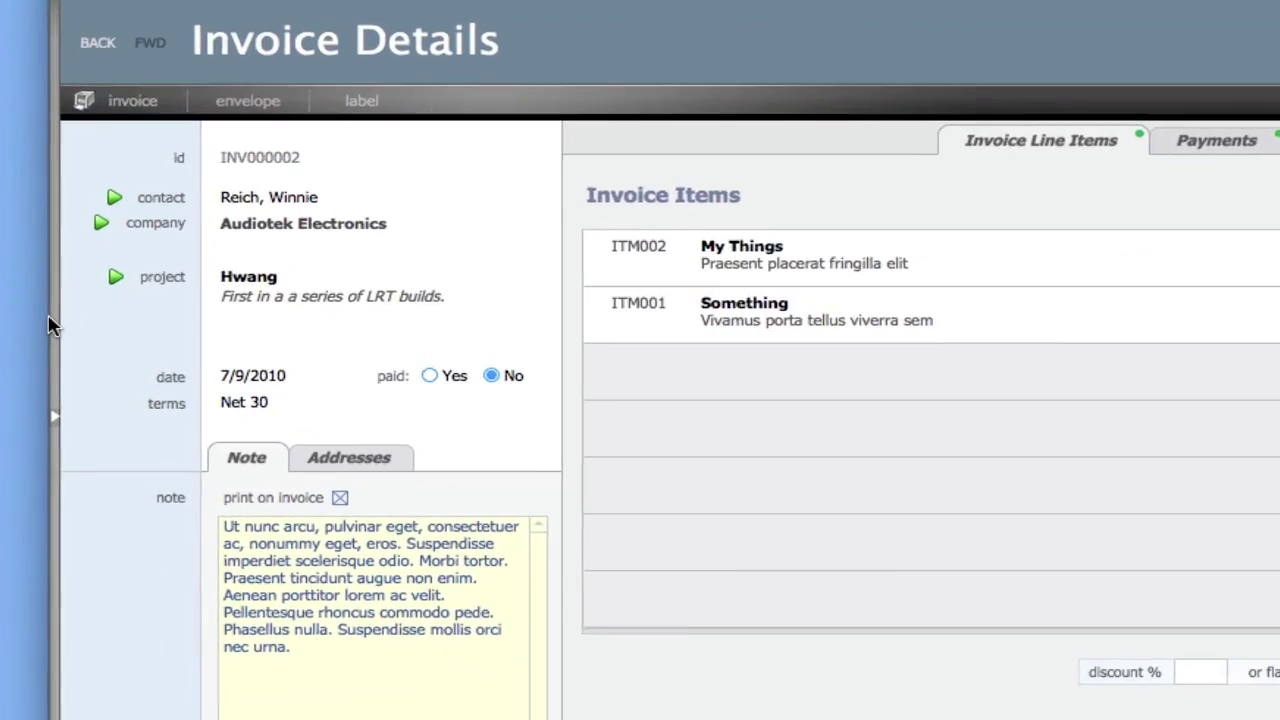
left_click(50, 325)
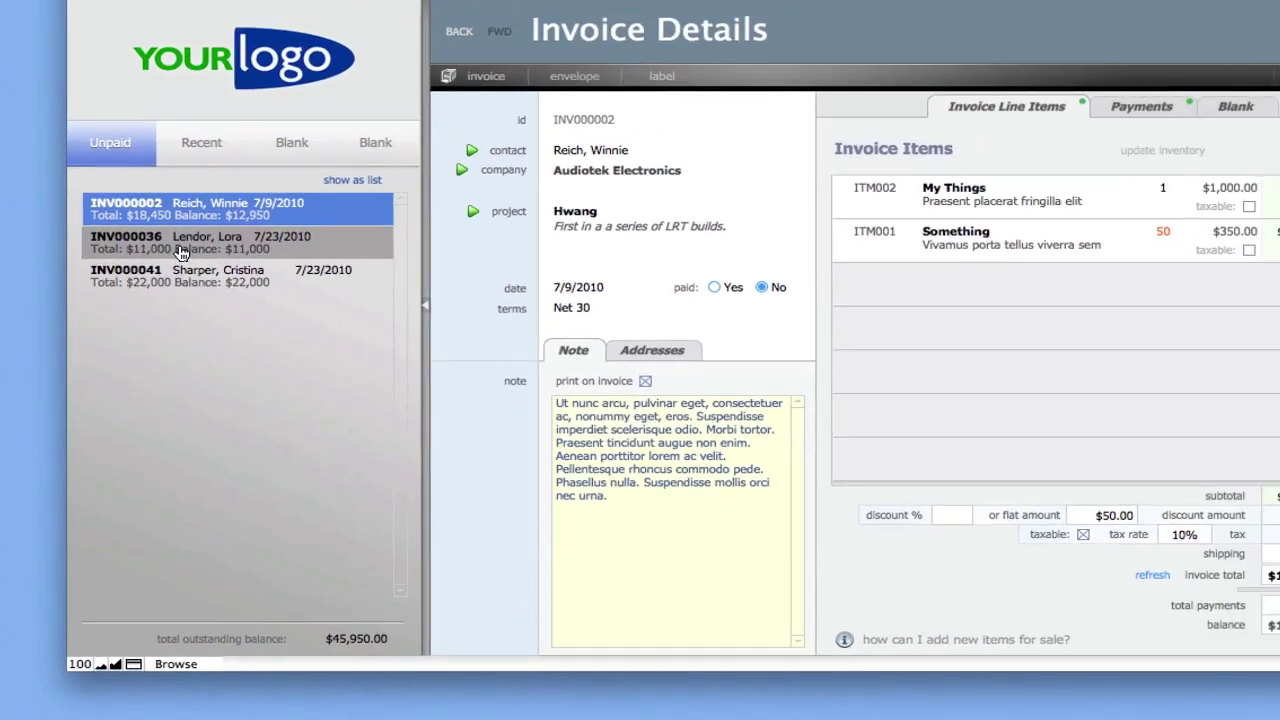
left_click(203, 117)
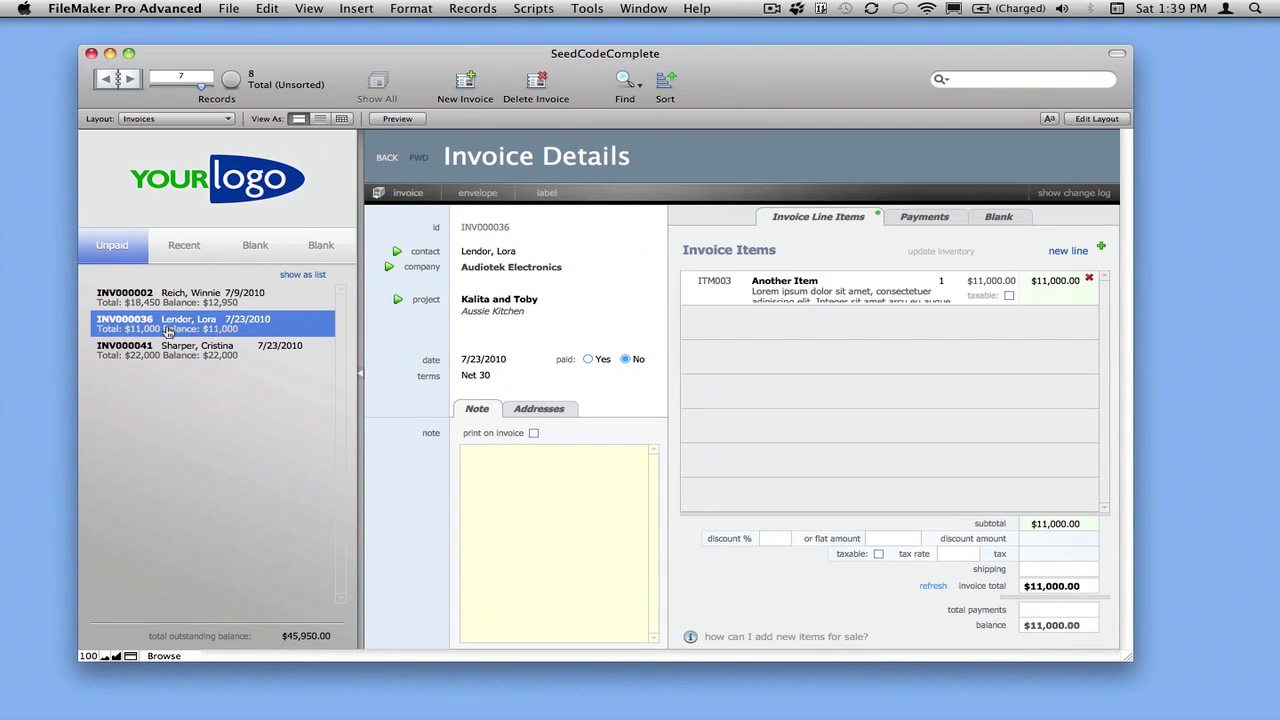
left_click(172, 300)
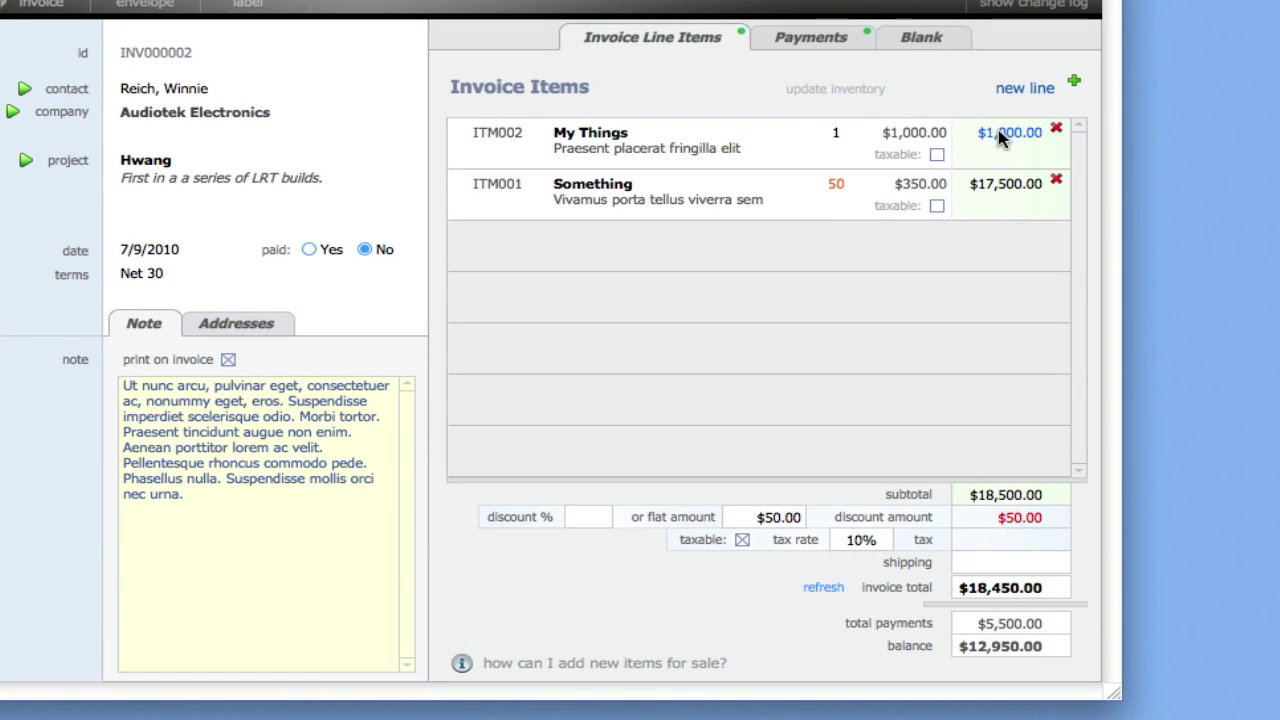
left_click(1000, 137)
left_click(930, 88)
left_click(819, 38)
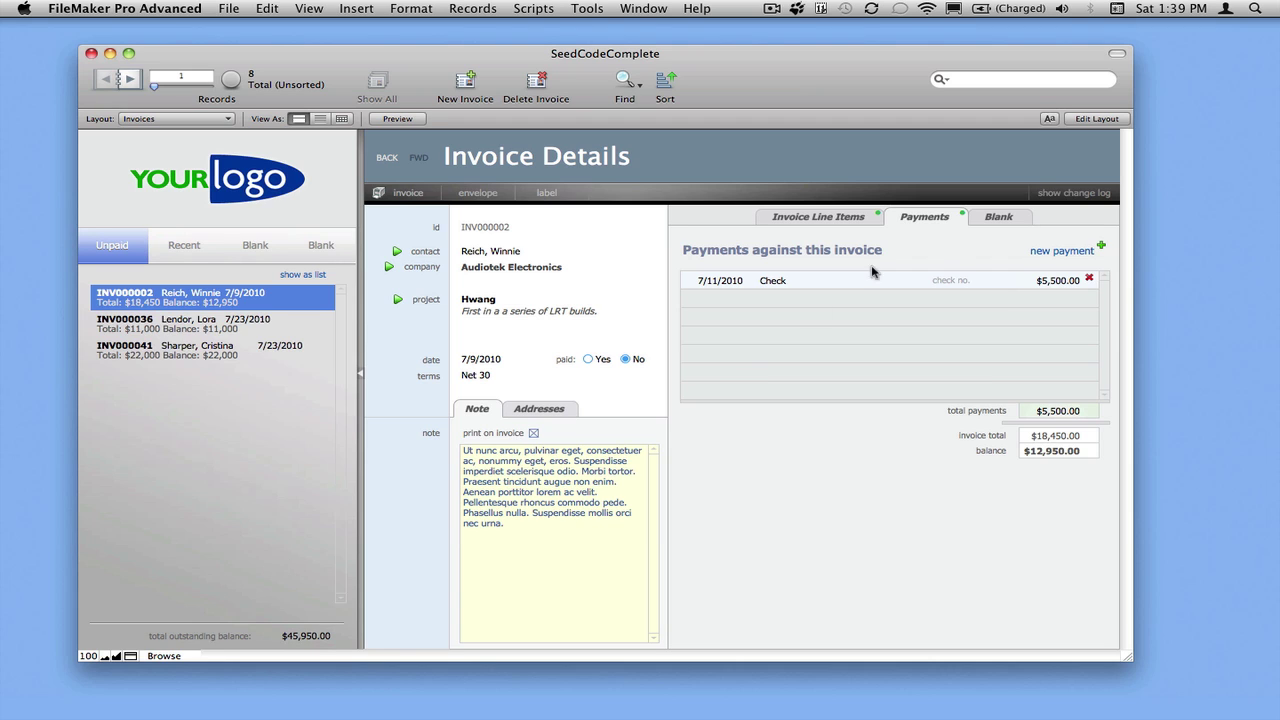
left_click(866, 217)
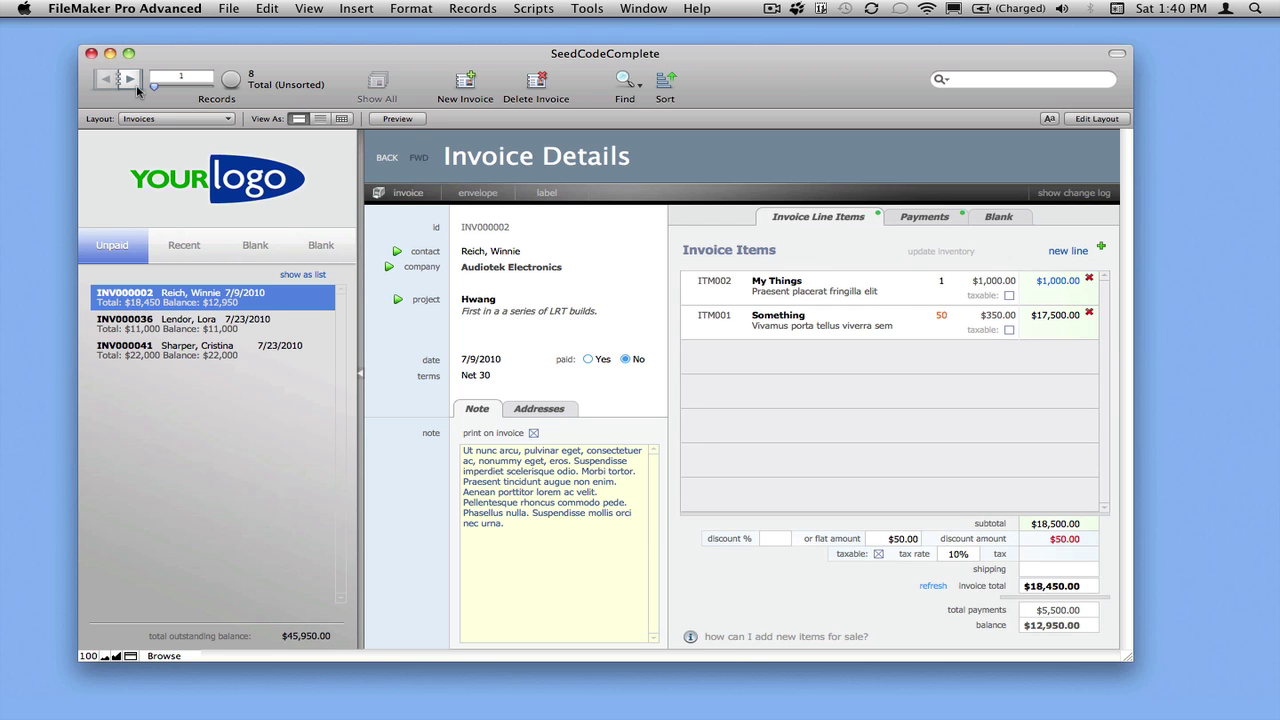
Step: On the last invoice record, add a line of 3 ITM001 Something at $350.00
left_click_drag(153, 87, 214, 88)
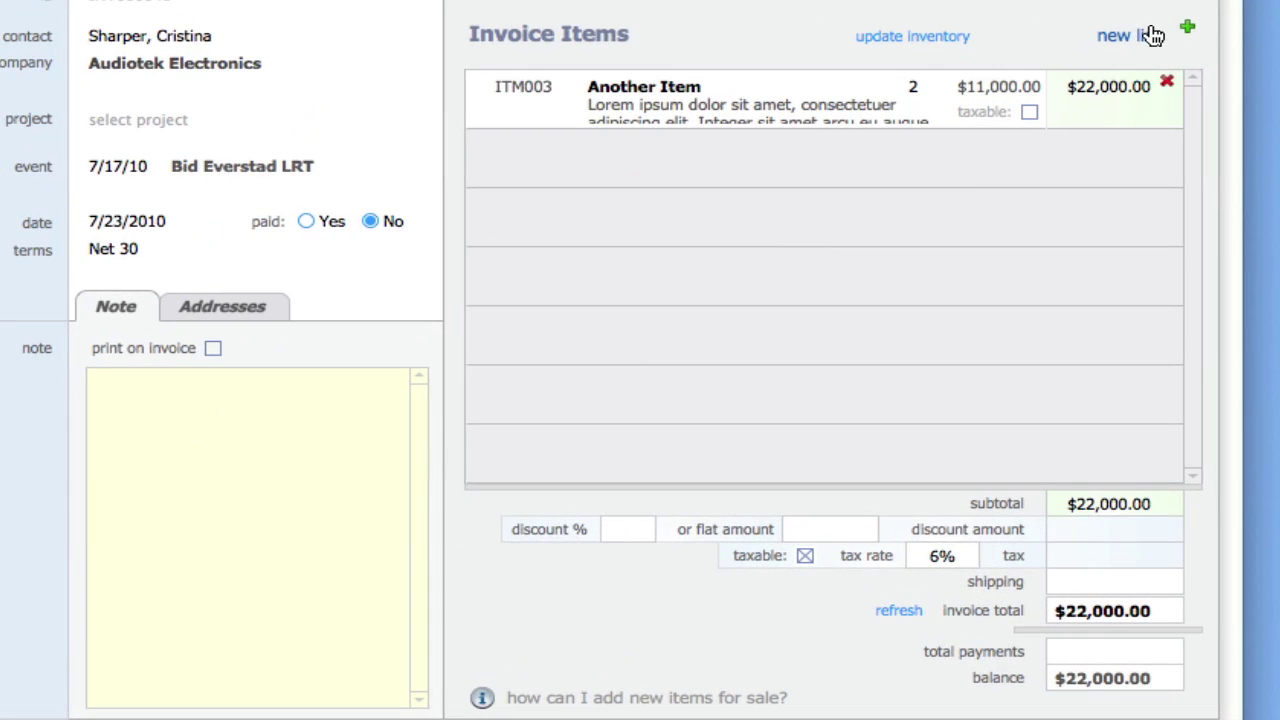
left_click(1138, 35)
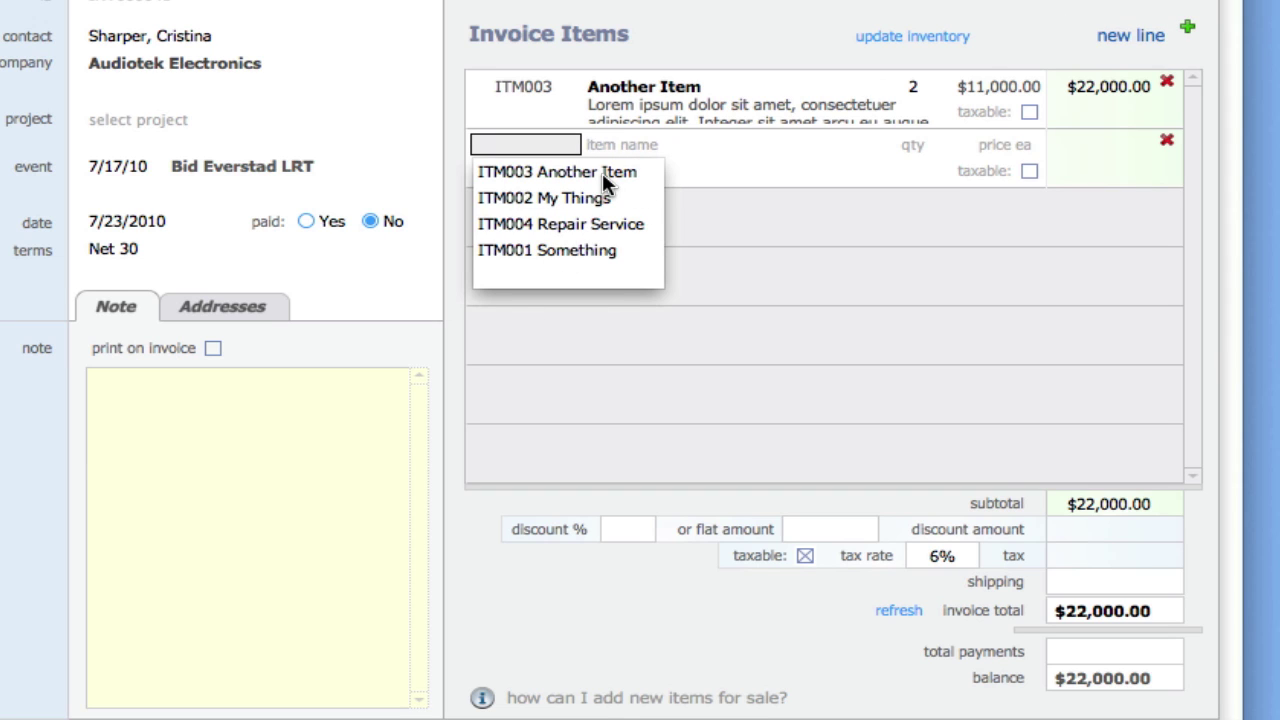
left_click(581, 247)
left_click(912, 148)
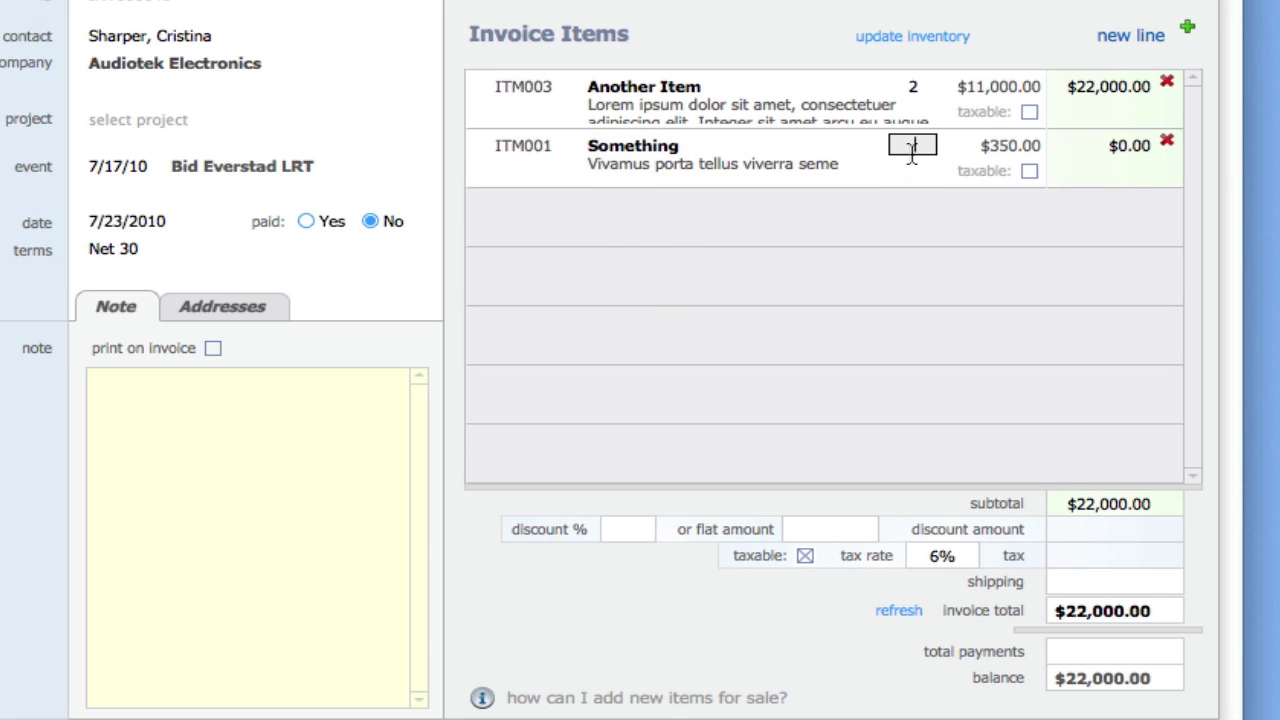
type("3")
key("Tab")
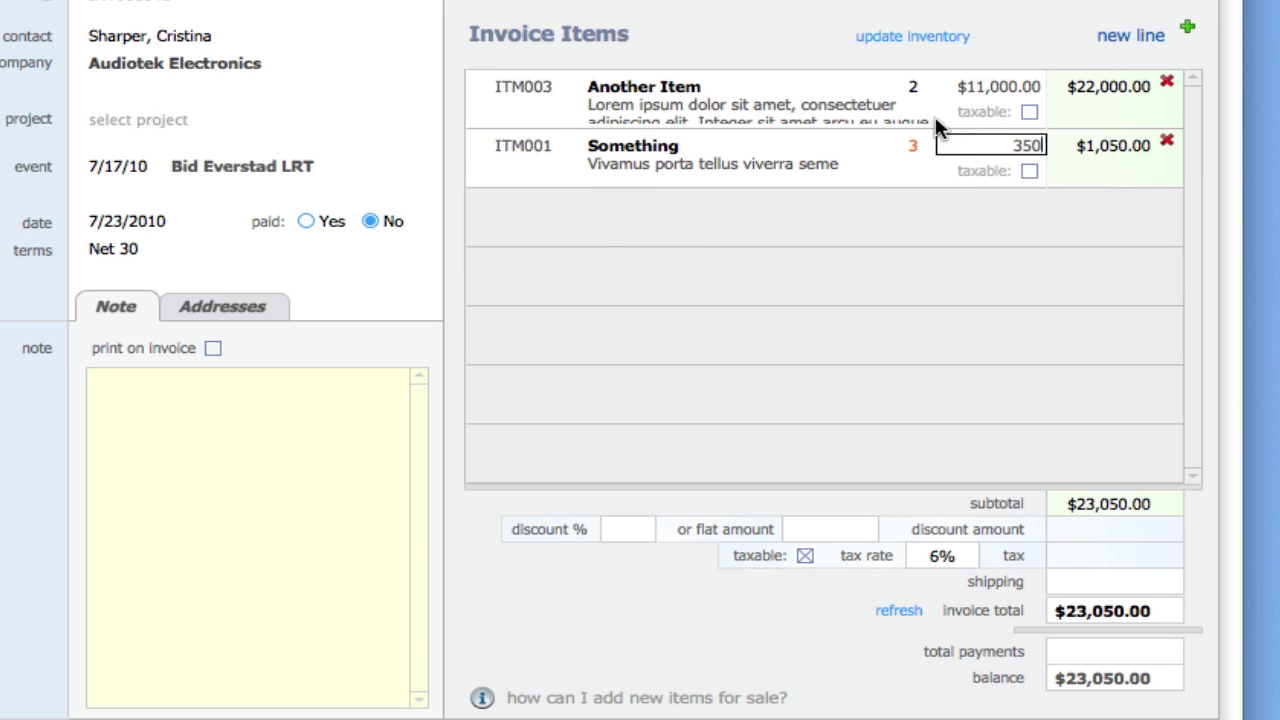
left_click(1068, 24)
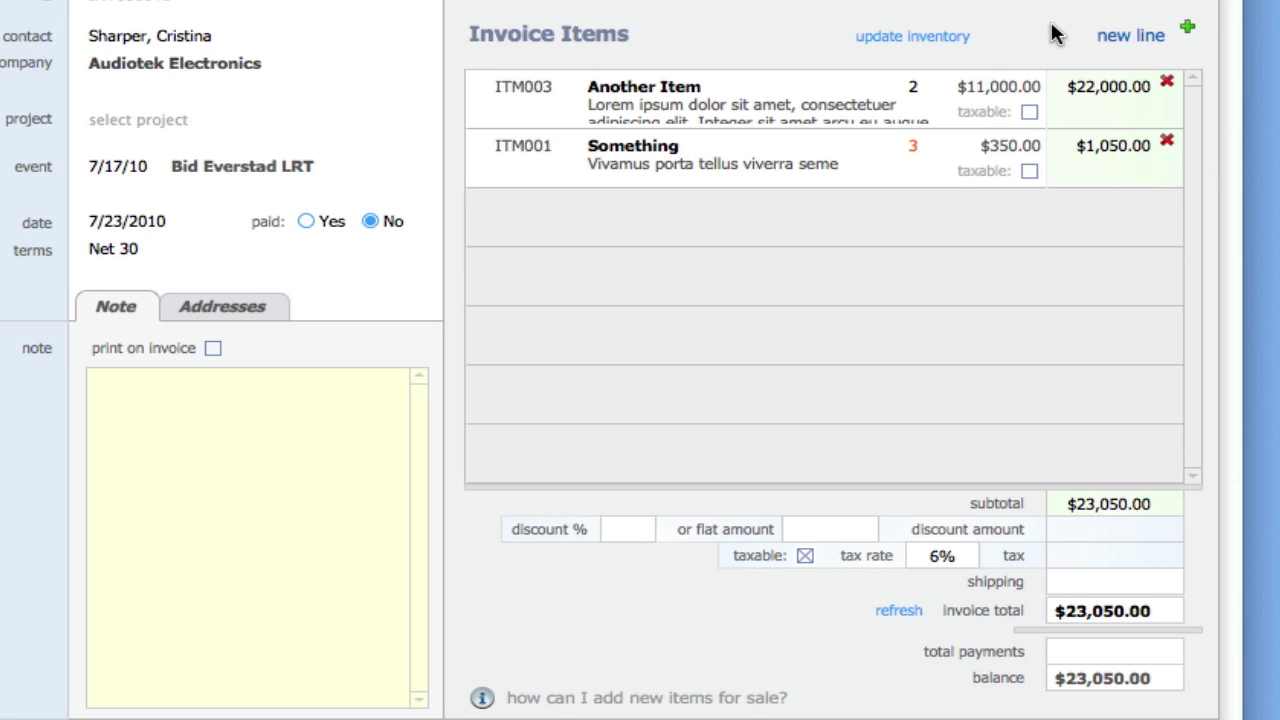
mouse_move(915, 140)
left_click(928, 36)
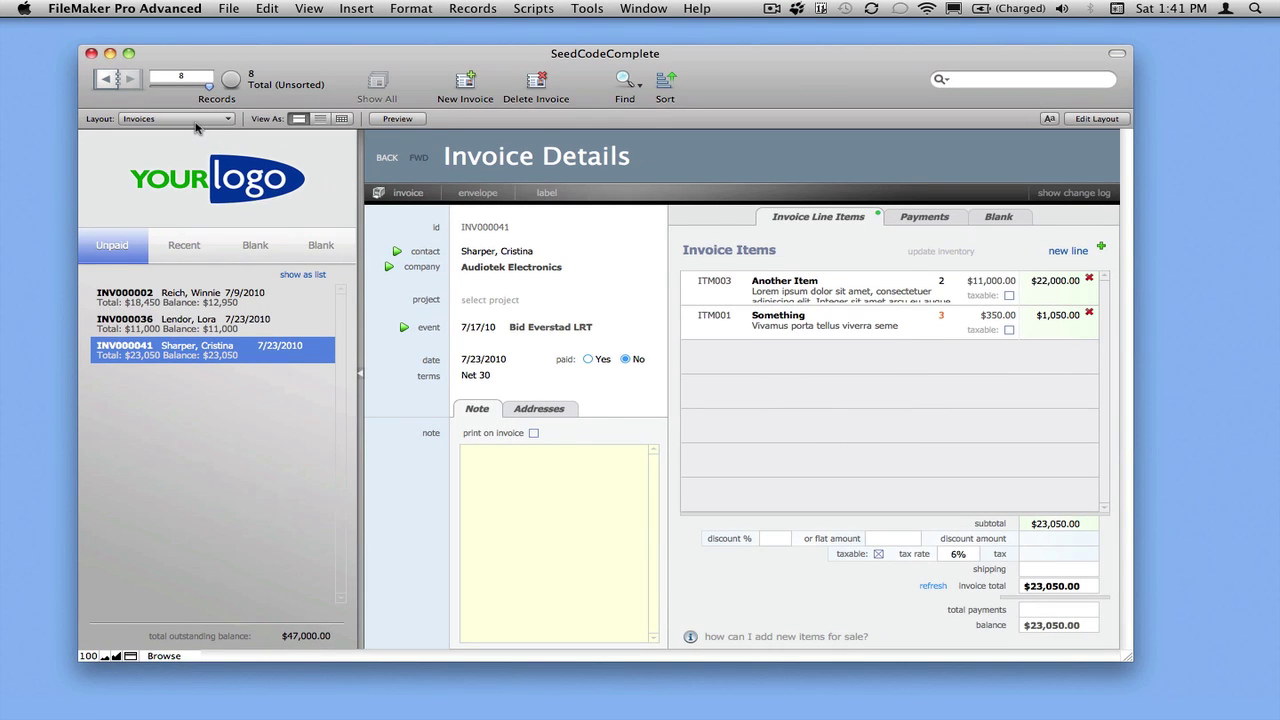
Step: Go to the Calendar layout and open the Install RLD event on 7/24/2010
left_click(195, 119)
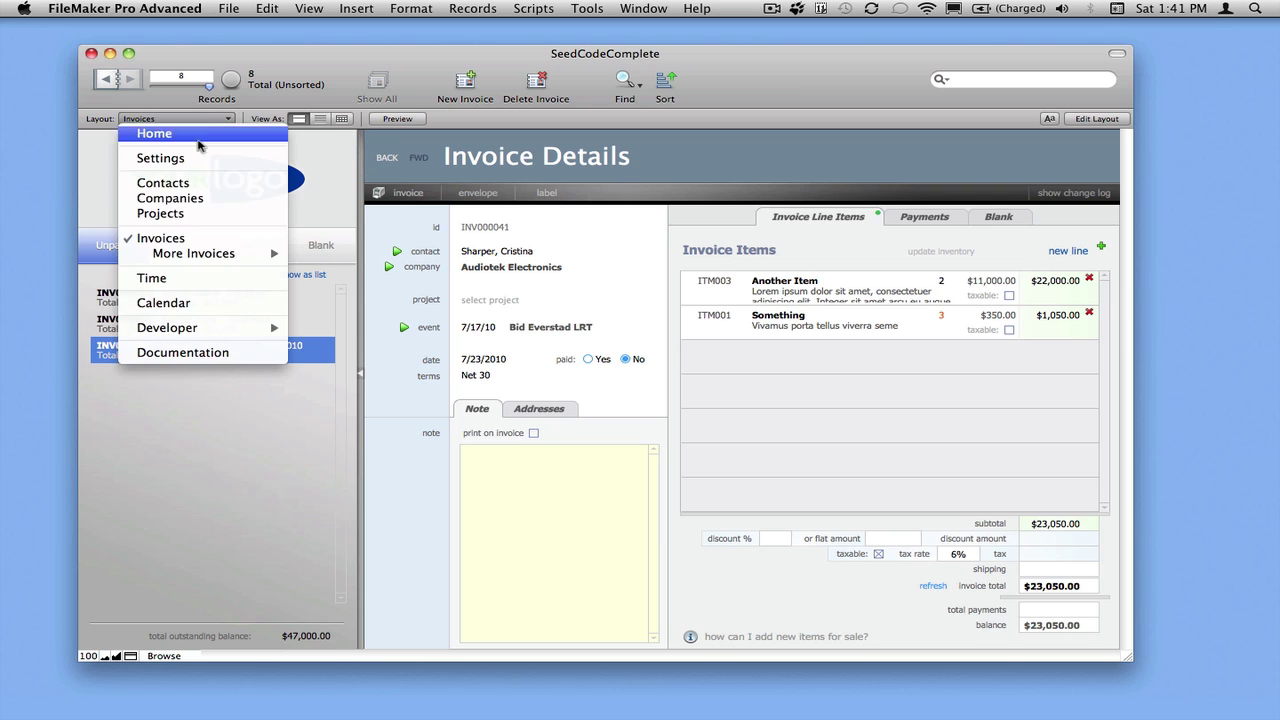
left_click(165, 303)
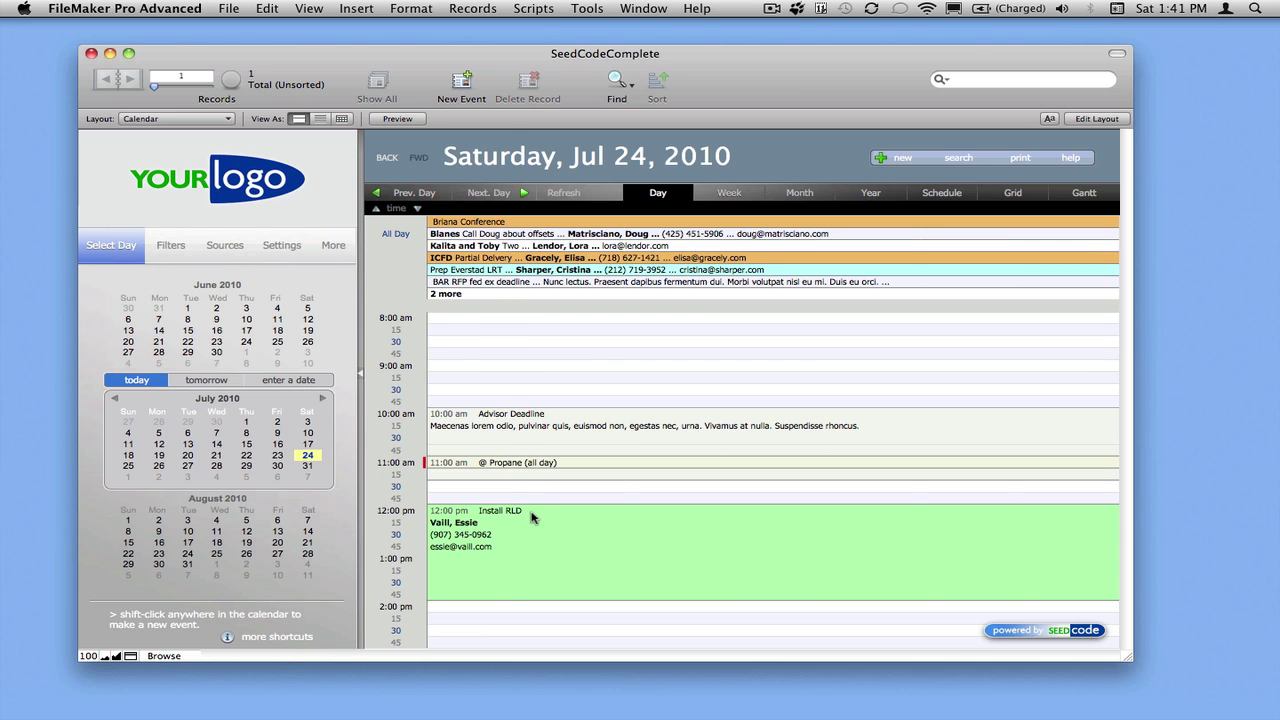
left_click(532, 517)
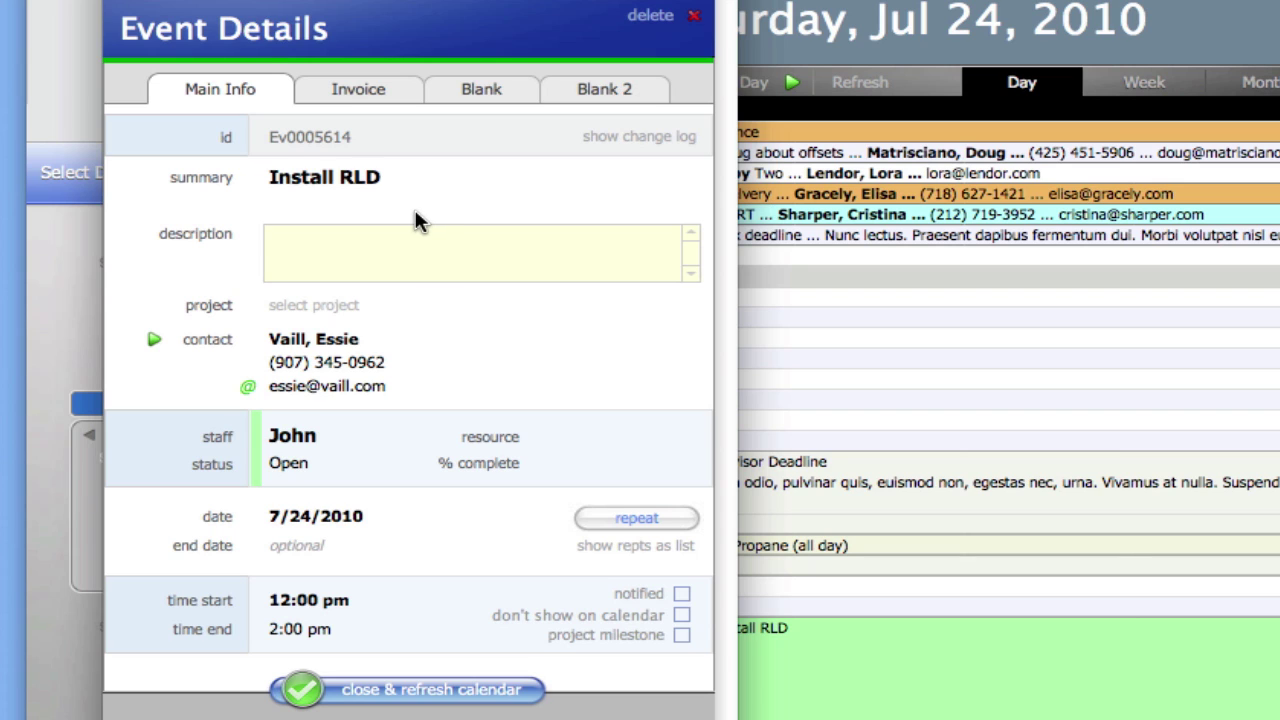
Step: On the event's Invoice tab, add a line of 2 ITM004 Repair Service at $200.00
left_click(387, 90)
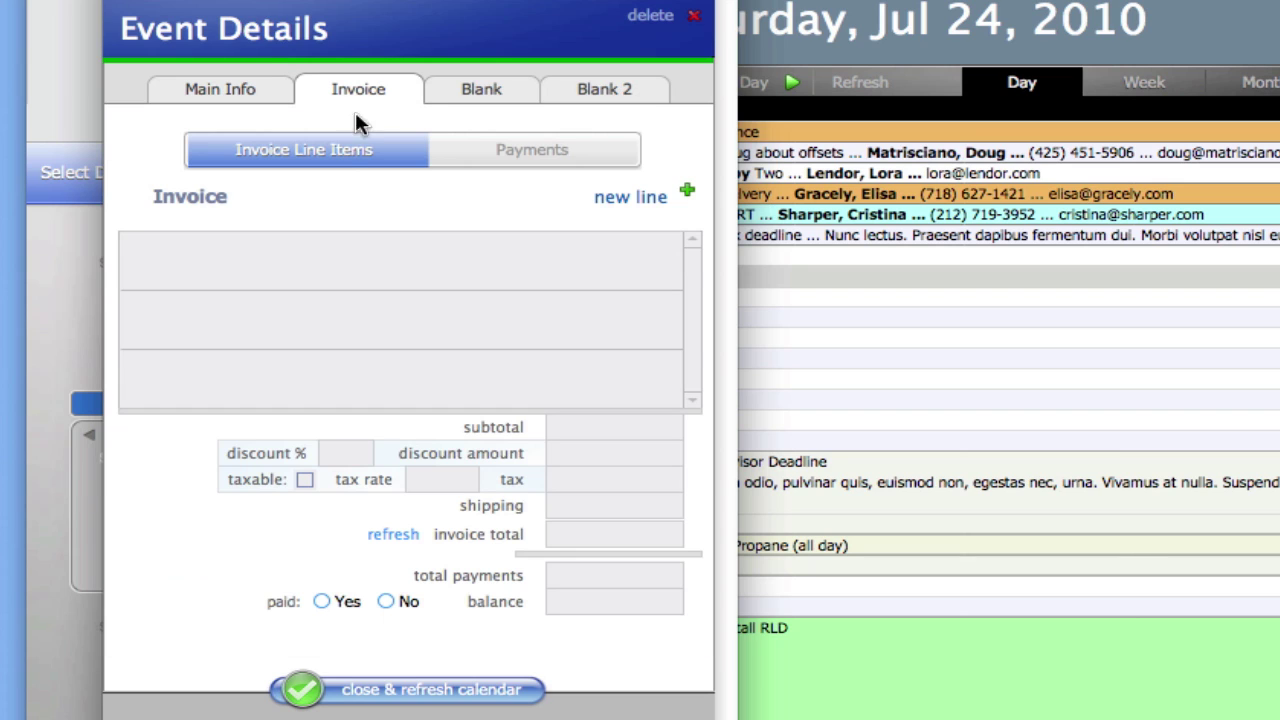
left_click(640, 199)
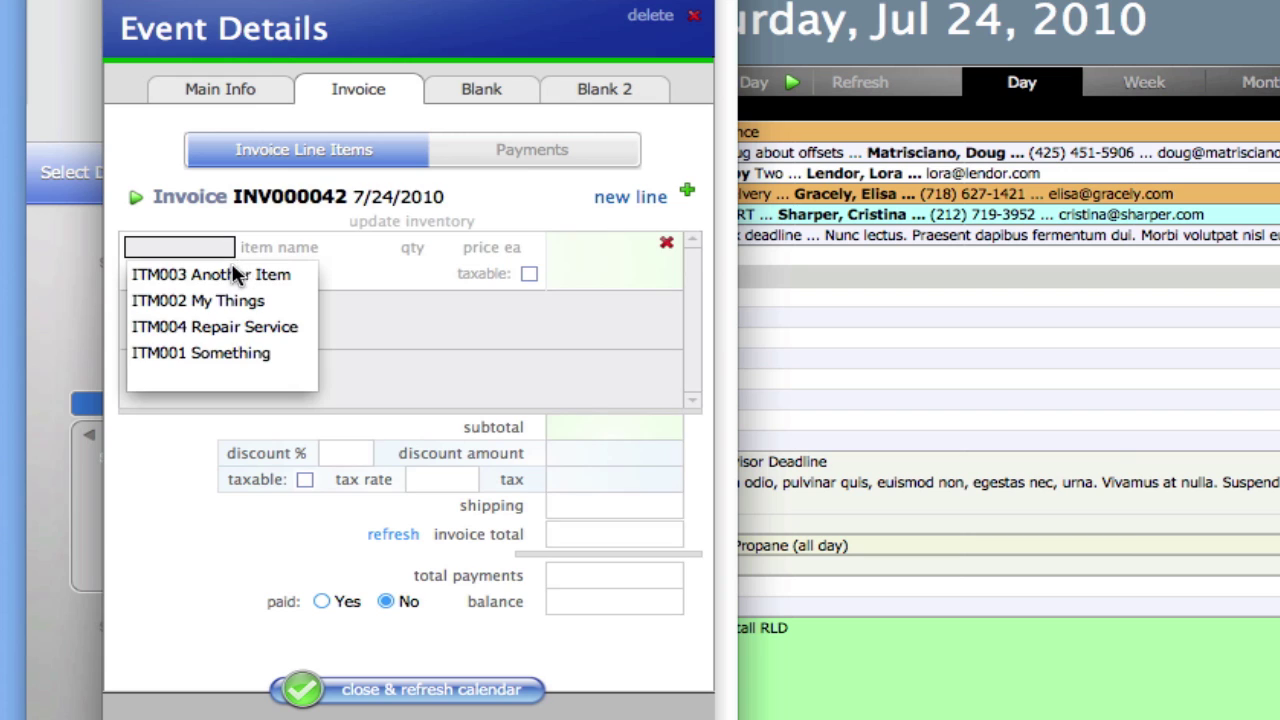
left_click(216, 326)
left_click(411, 252)
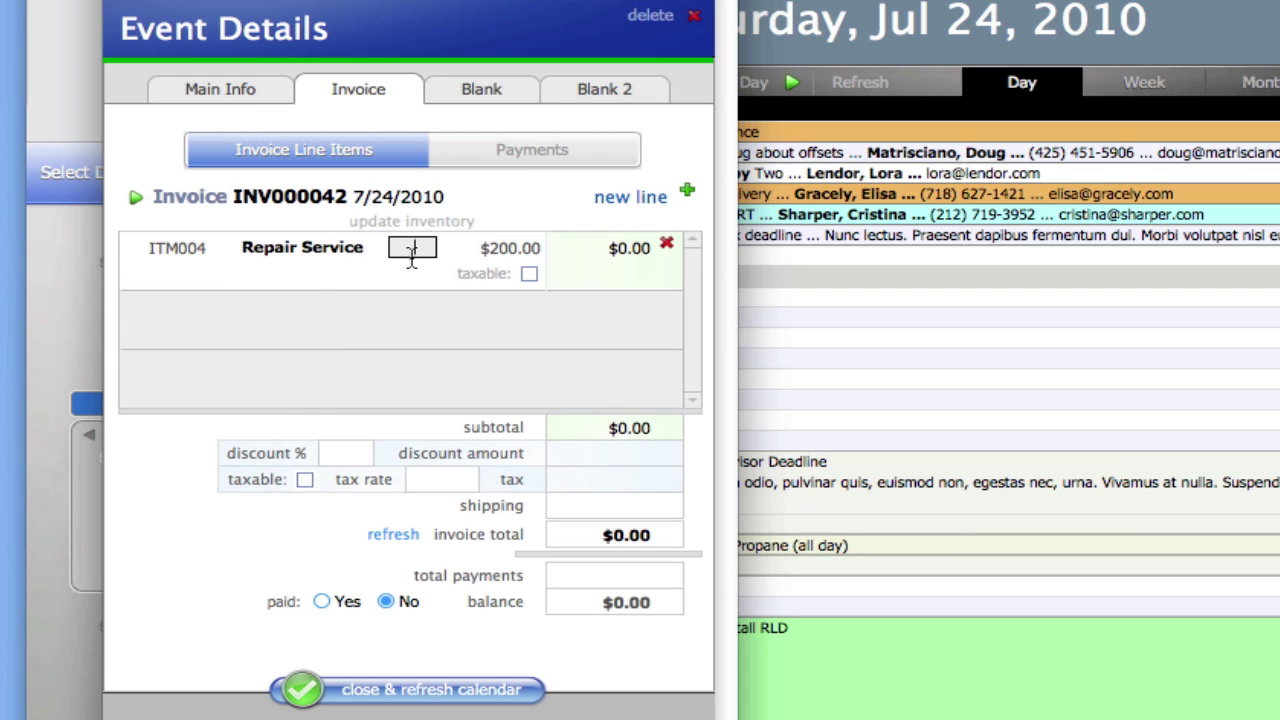
type("2")
key("Tab")
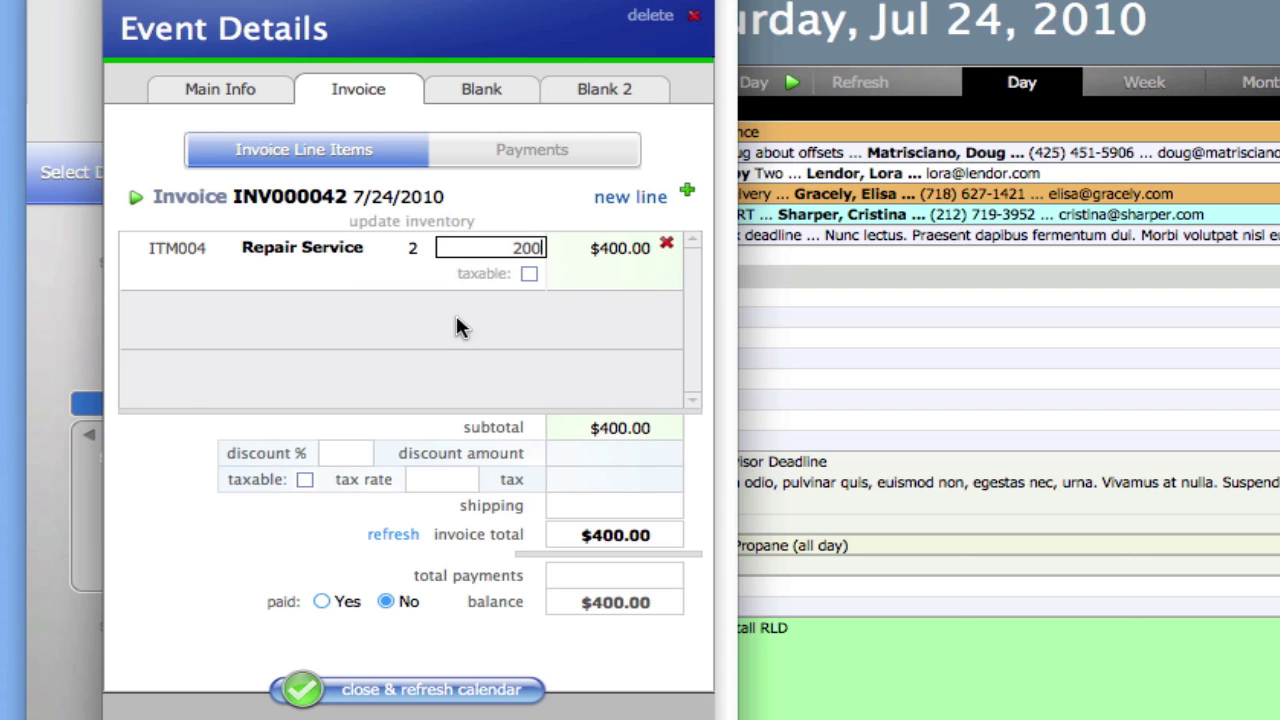
left_click(568, 631)
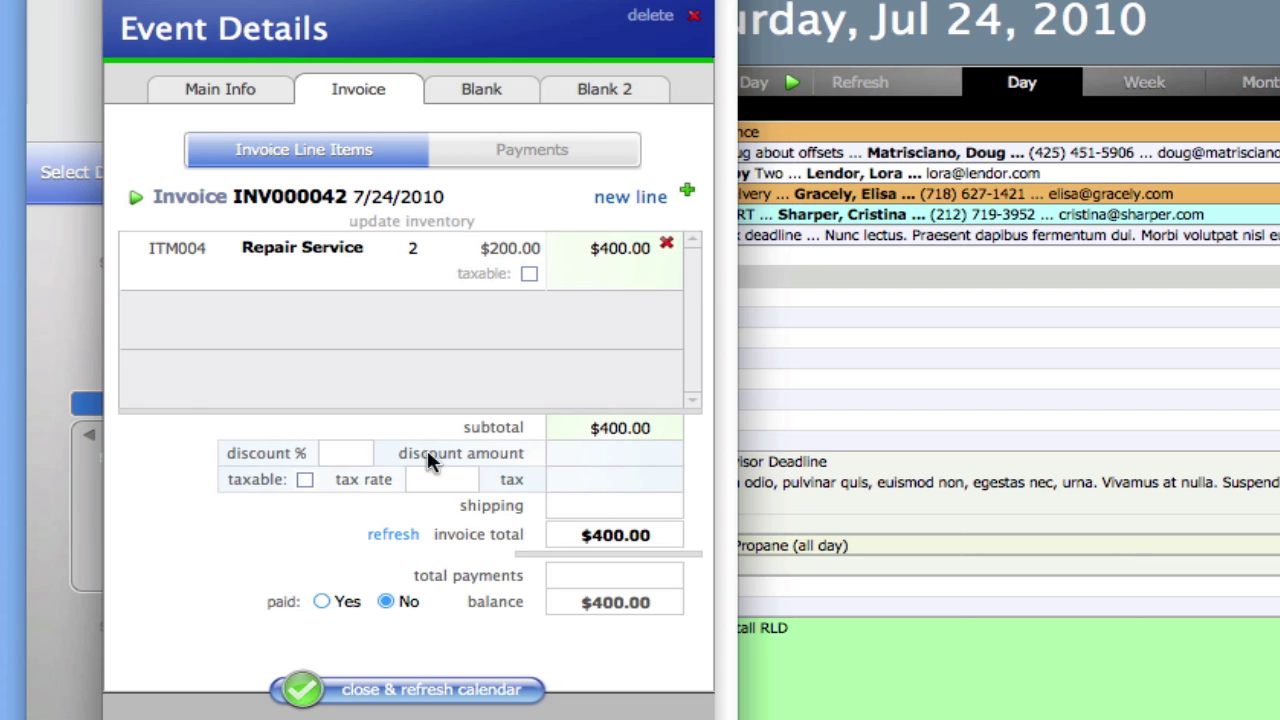
Step: Mark the Repair Service line and the invoice taxable with a 9% tax rate
left_click(529, 274)
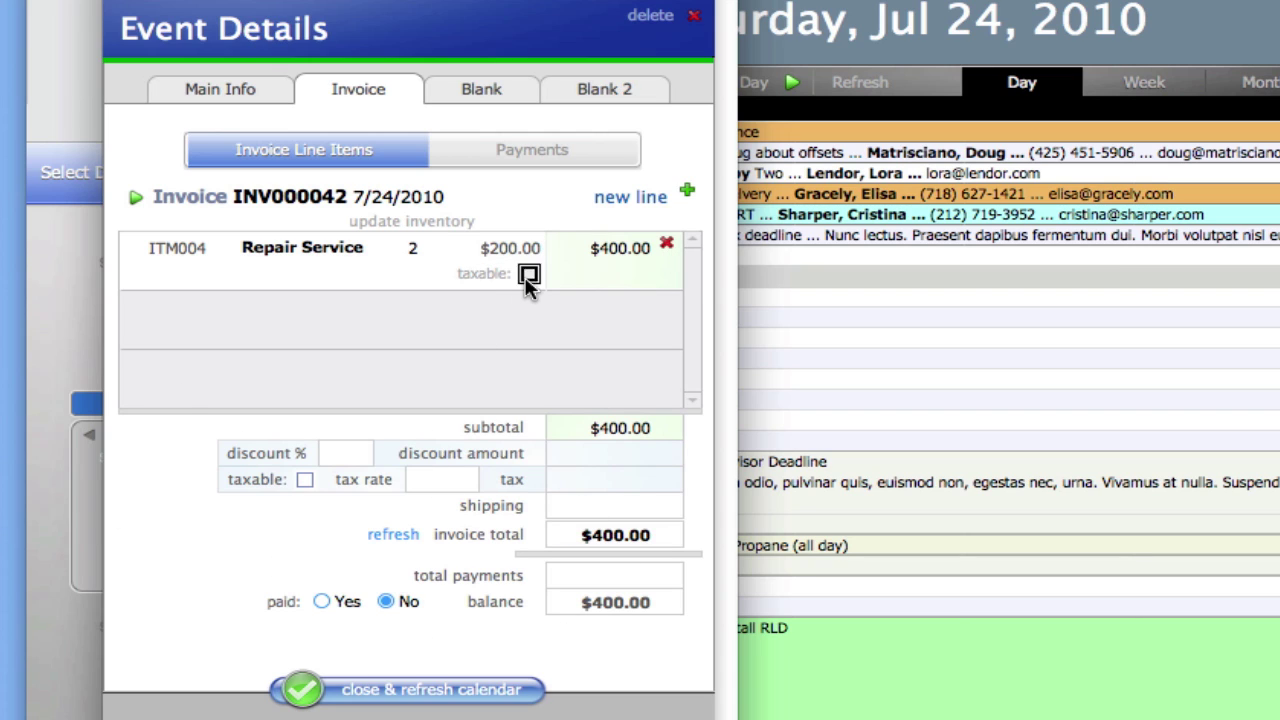
left_click(304, 480)
left_click(468, 482)
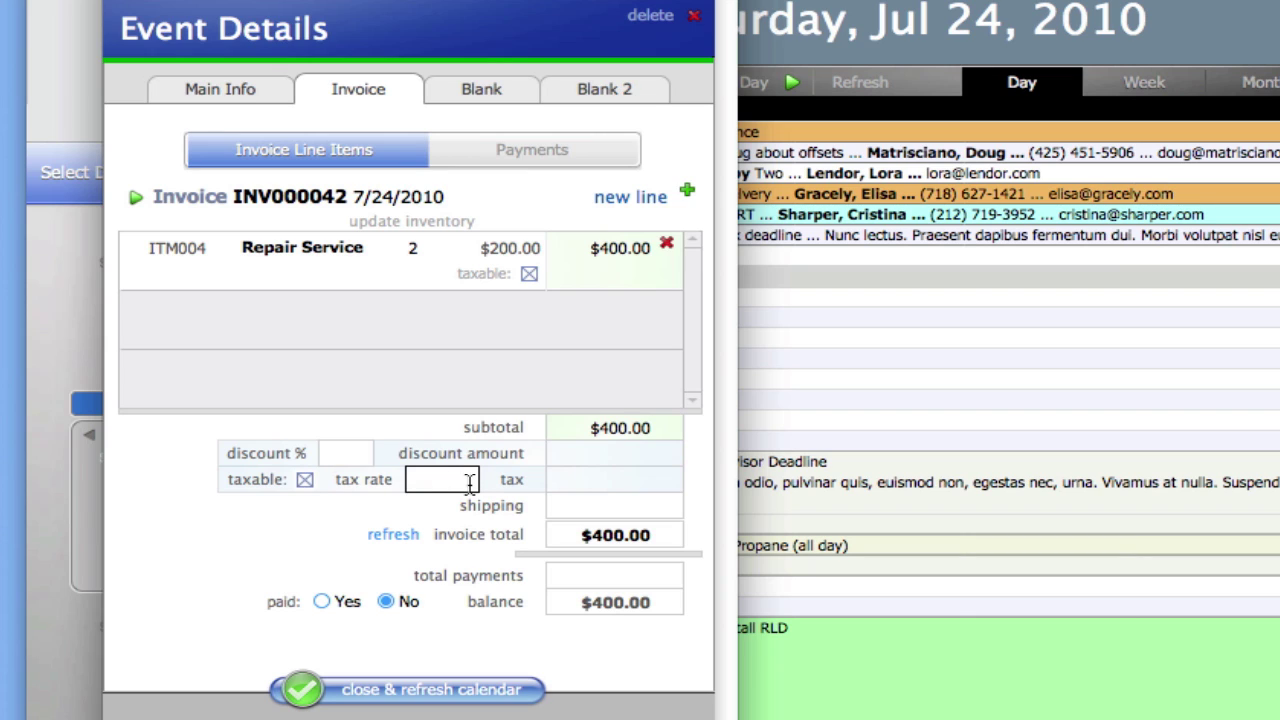
type("9")
key("Tab")
left_click(285, 557)
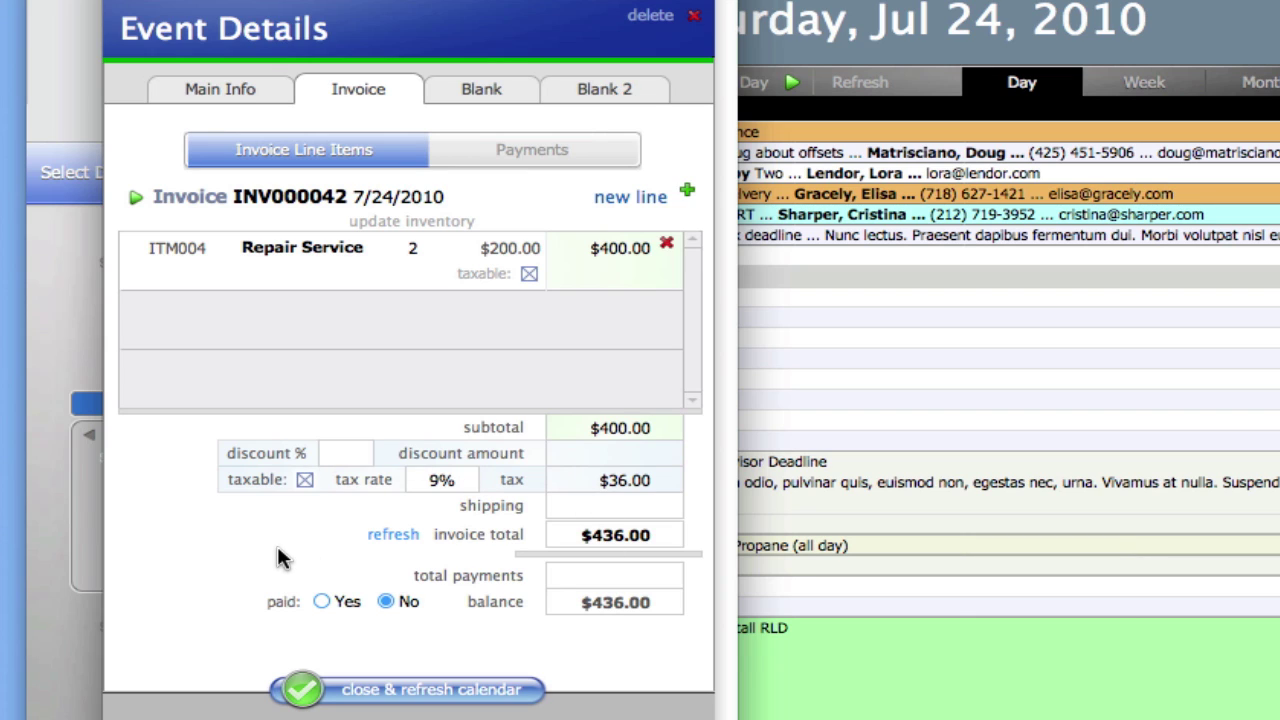
Step: On the Payments tab, add a Check payment with its check number and amount 400
left_click(541, 155)
left_click(635, 218)
left_click(314, 248)
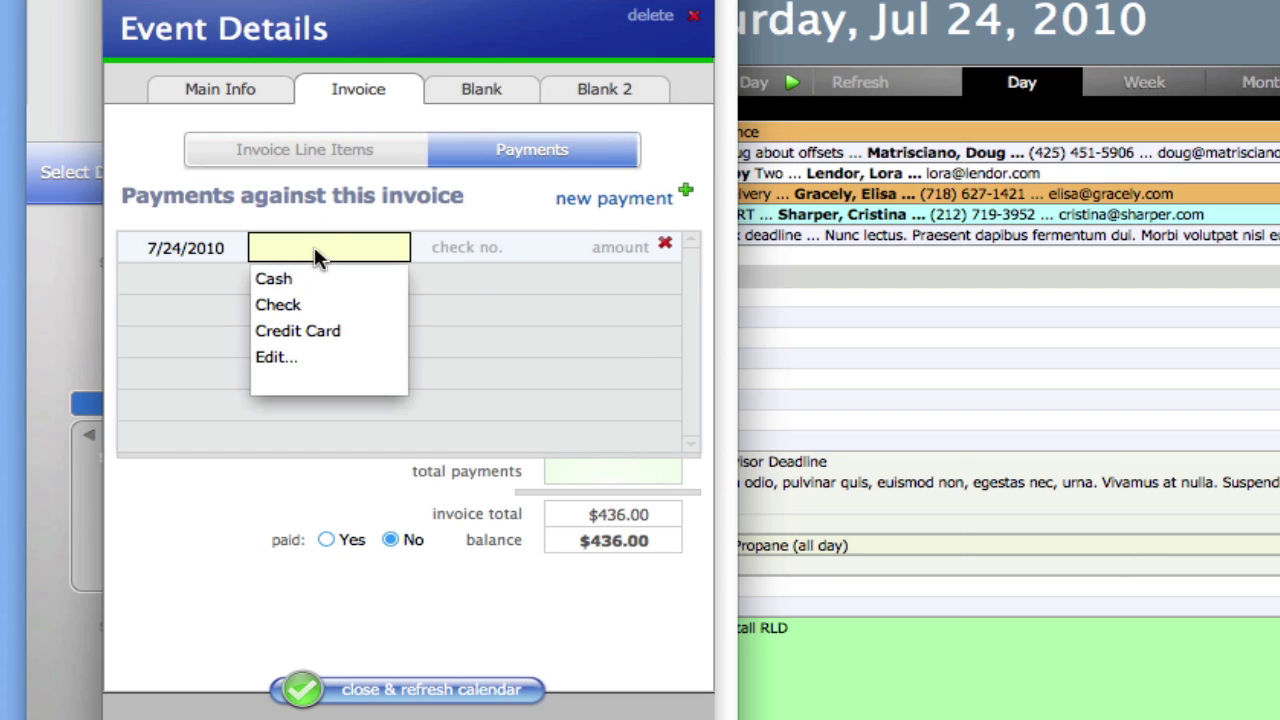
left_click(330, 305)
left_click(442, 247)
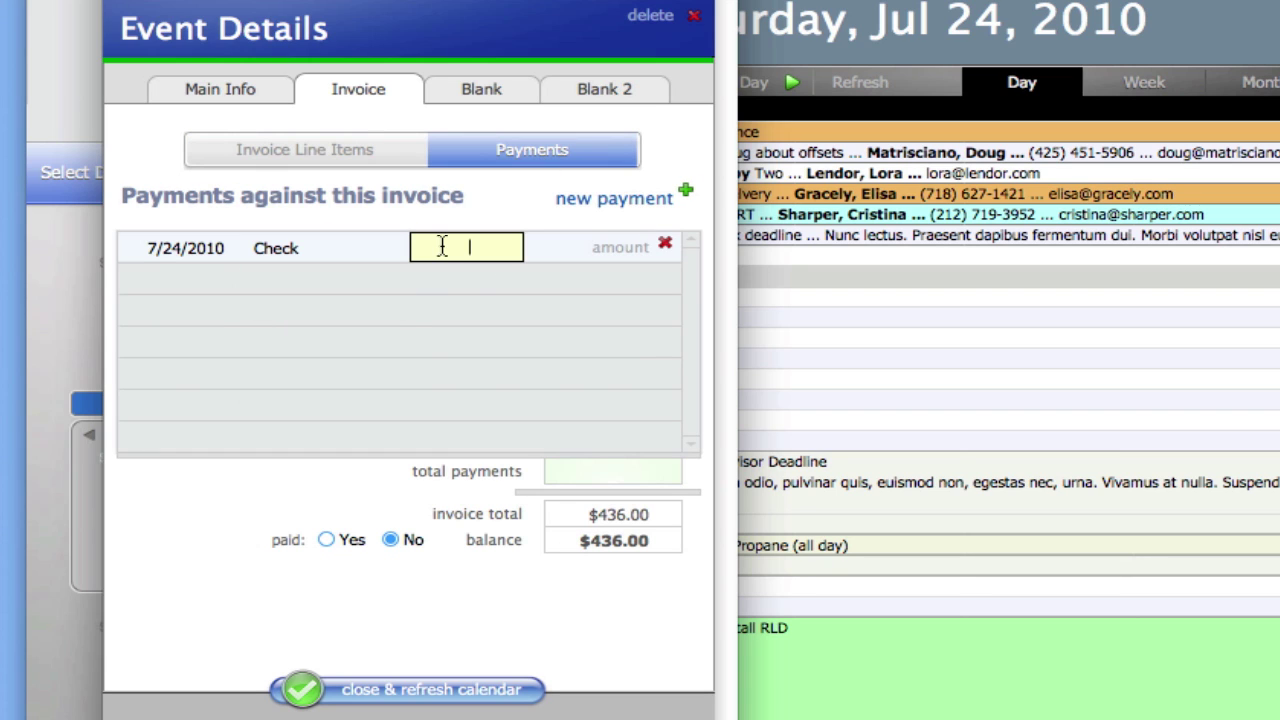
type("1234")
key("Tab")
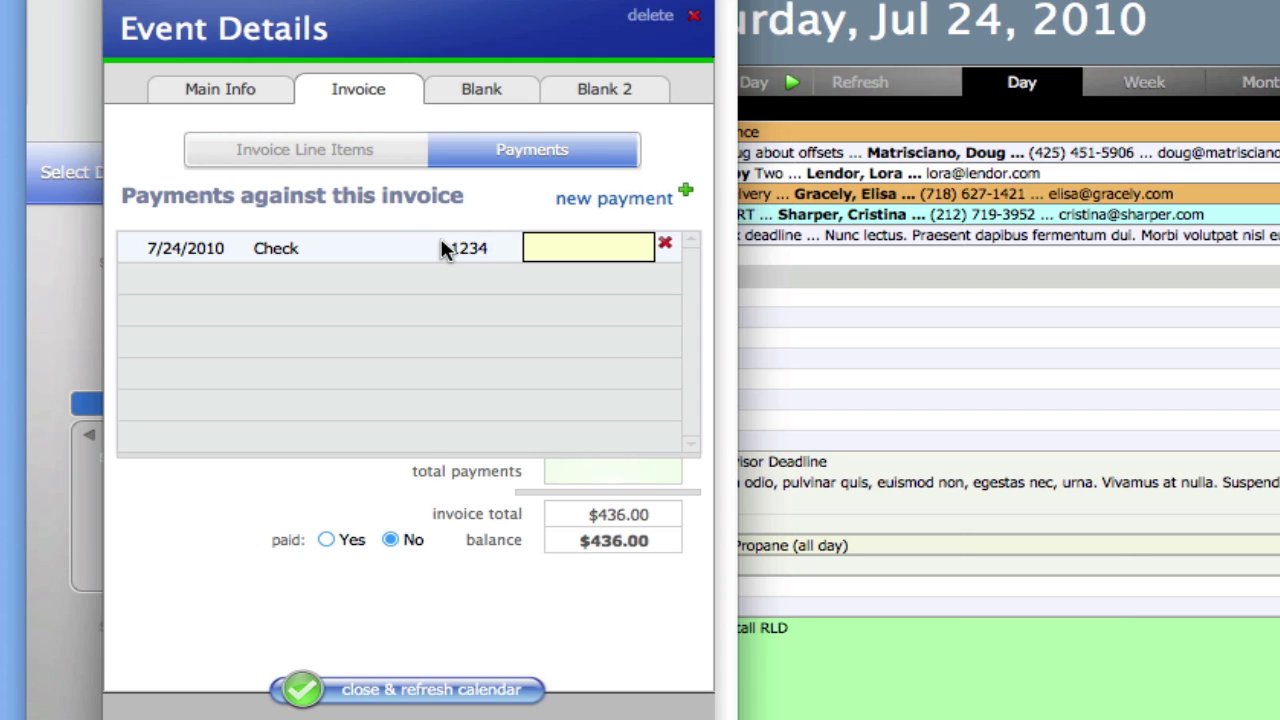
type("400")
key("Tab")
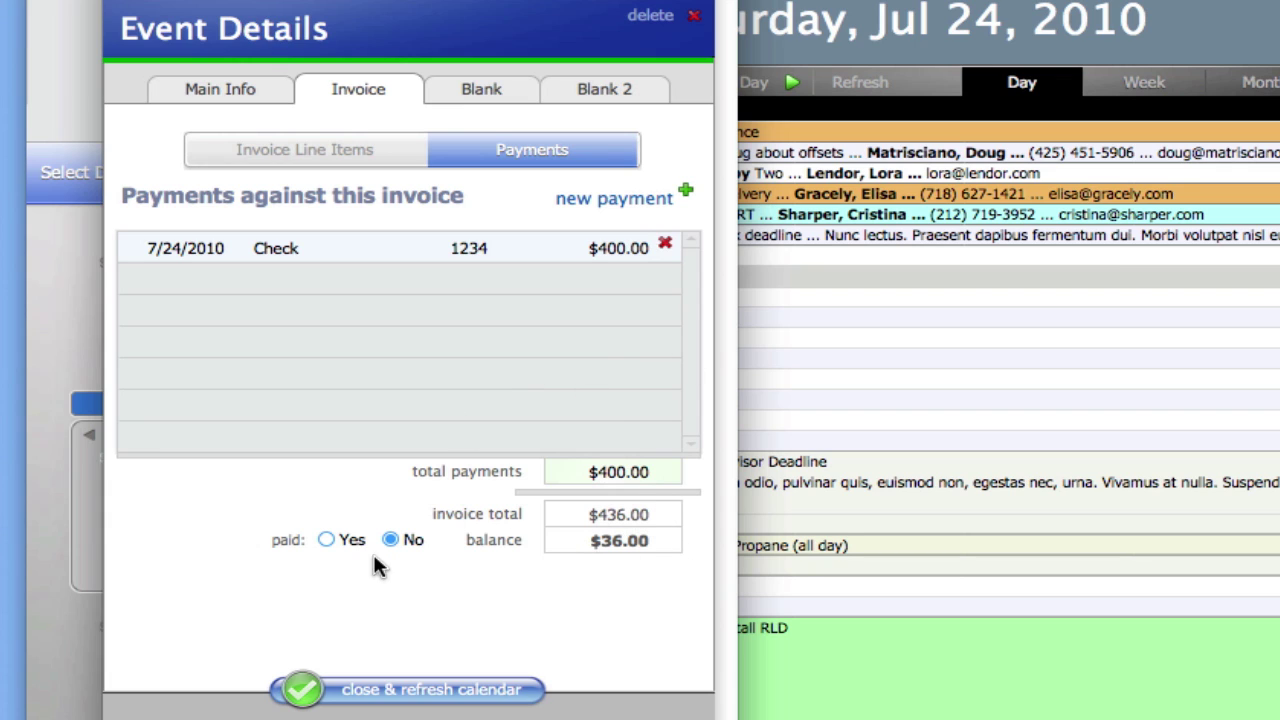
Step: Close the event, go back to Invoices, and open INV000042 from the Unpaid list
left_click(486, 690)
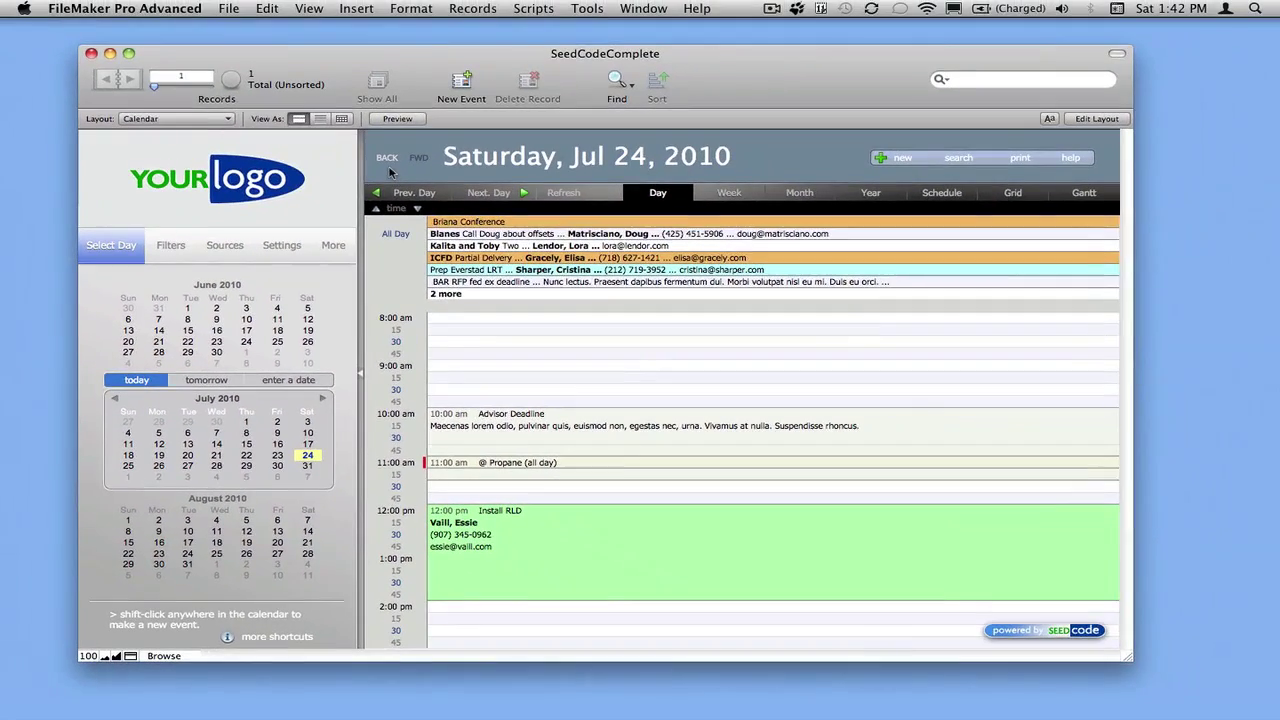
left_click(387, 159)
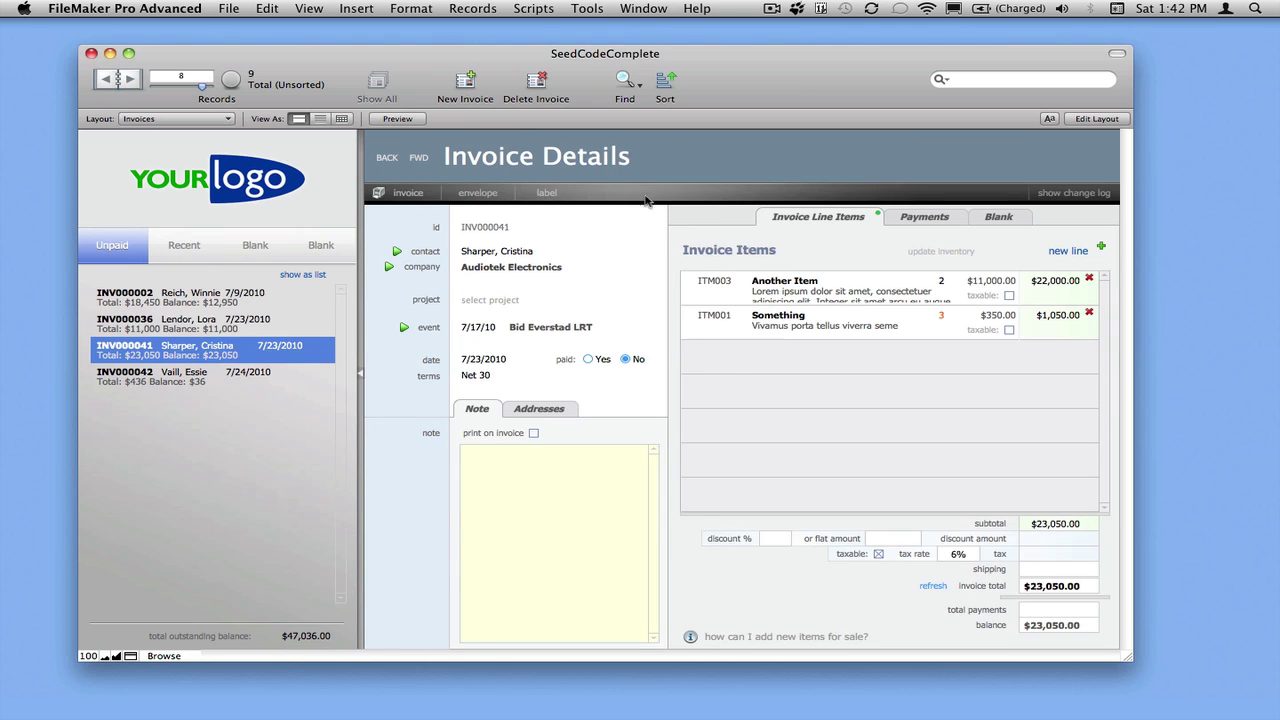
left_click(130, 82)
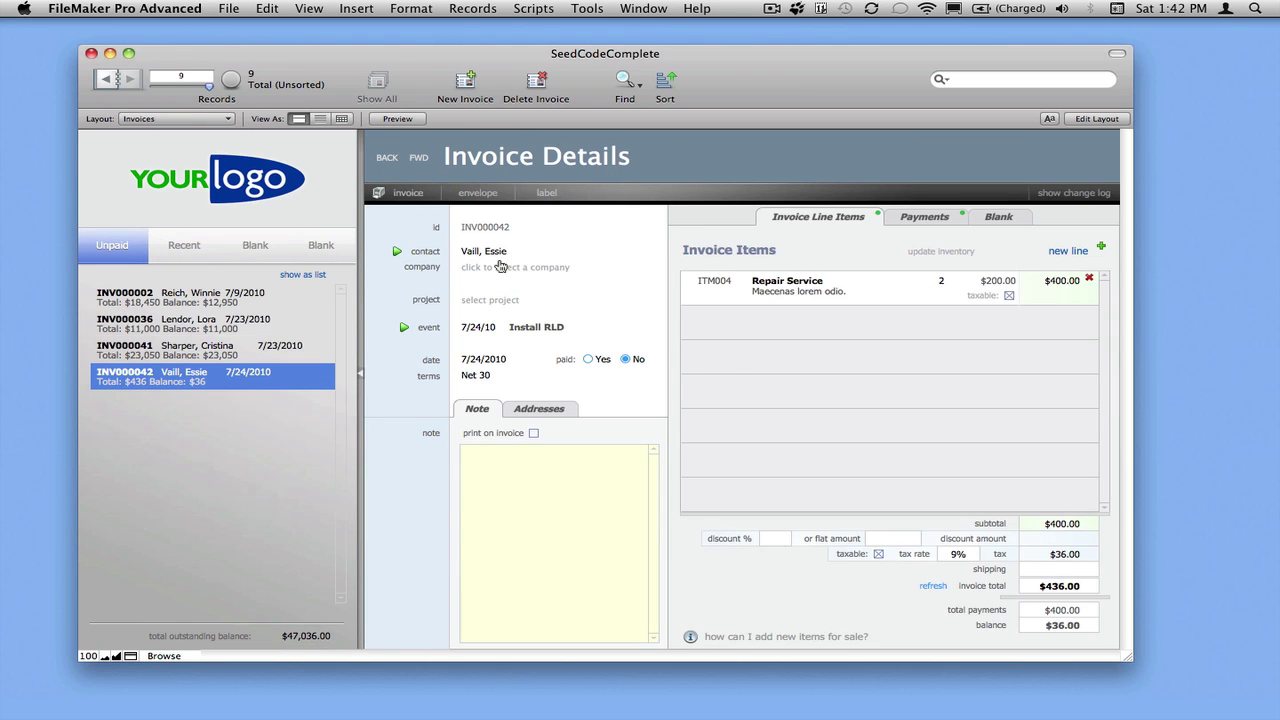